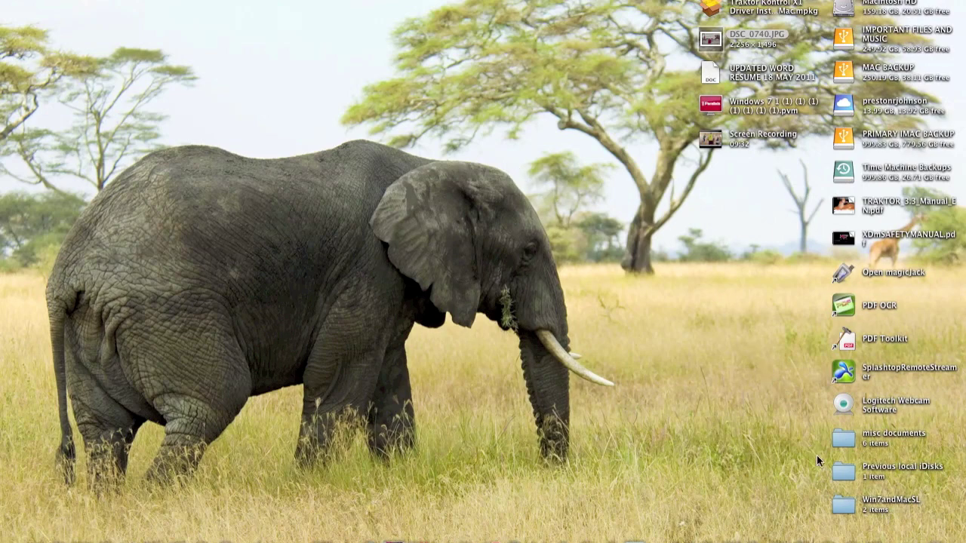
Bring the Preview window showing DSC_0740.JPG to the front from the Dock
left_click(888, 530)
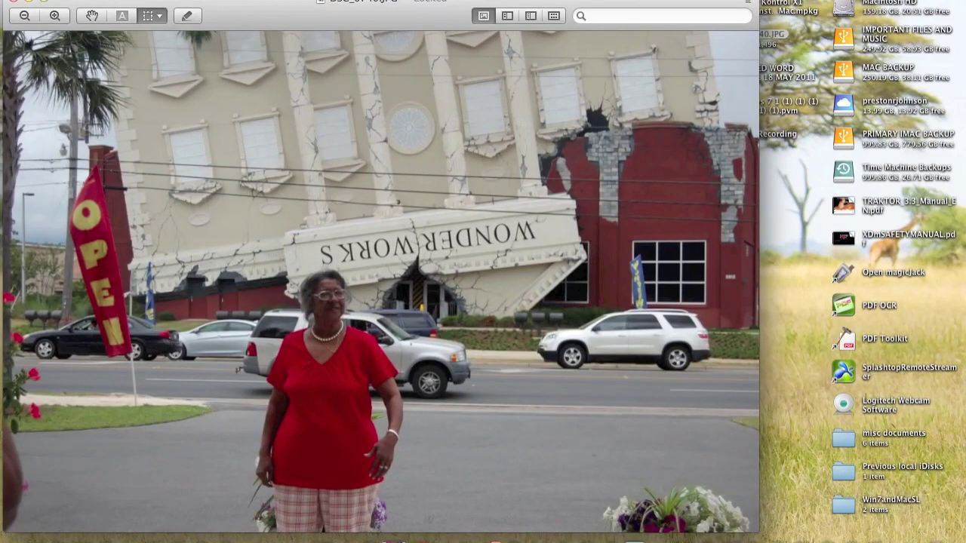
Shift the photo window right, choose rectangular selection, and zoom the photo out then back in
left_click_drag(518, 4, 686, 5)
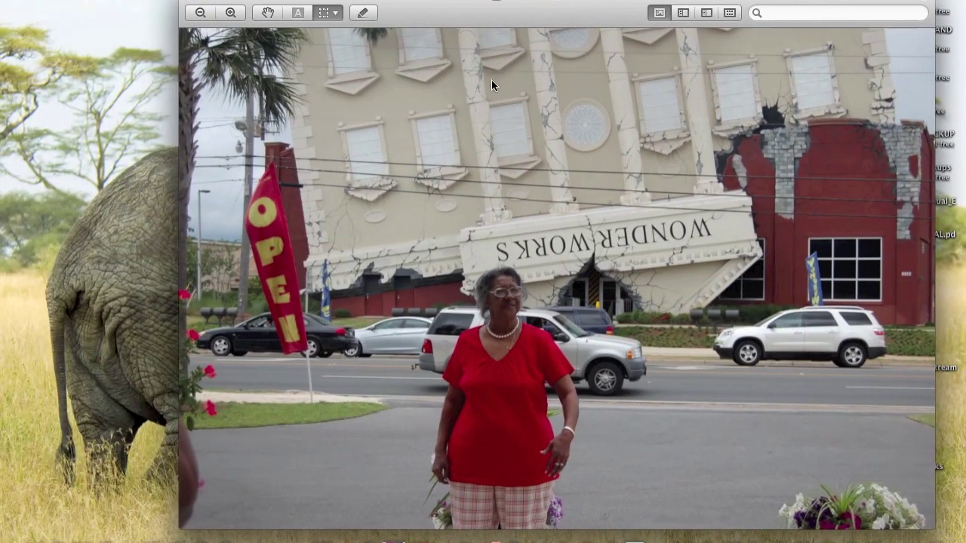
left_click(332, 15)
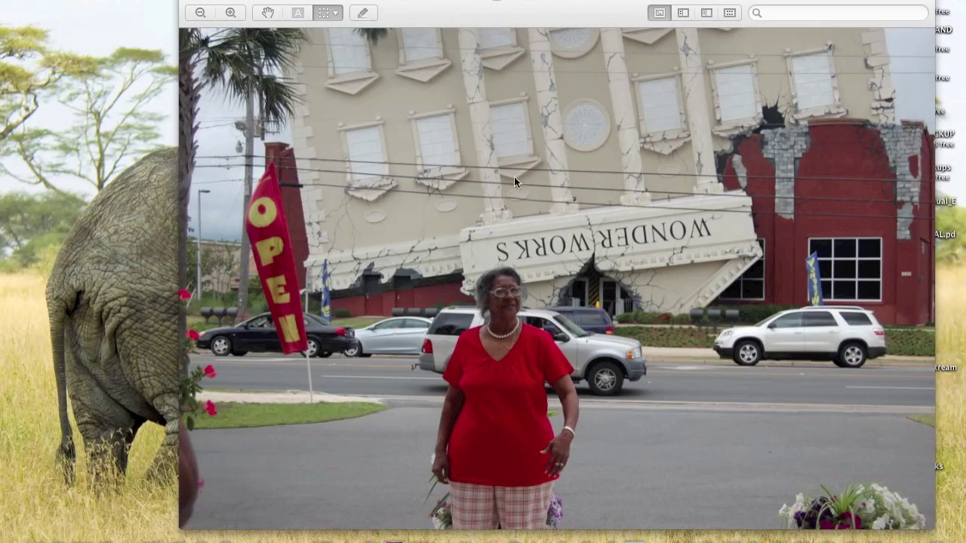
key("super+minus")
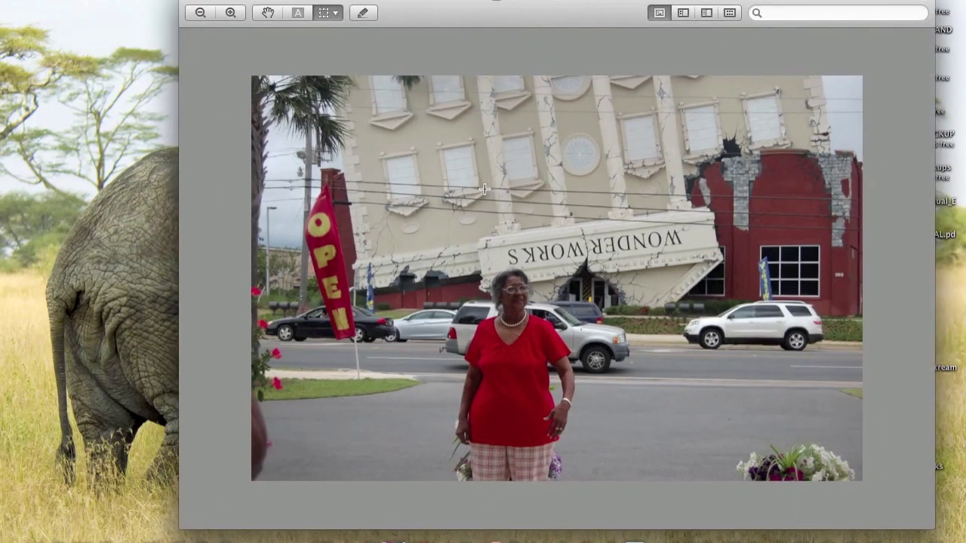
key("super+minus")
key("super+plus")
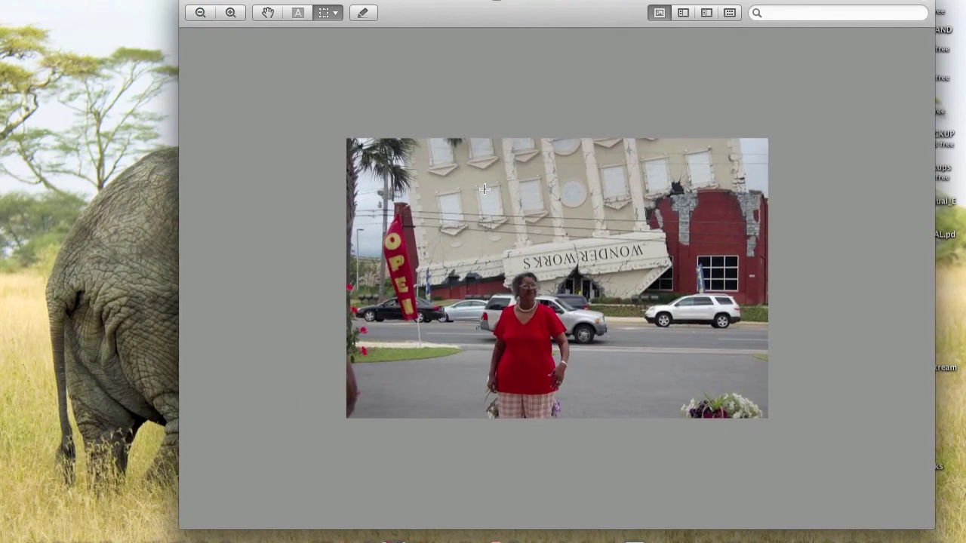
key("super+plus")
key("super+plus")
key("super+plus")
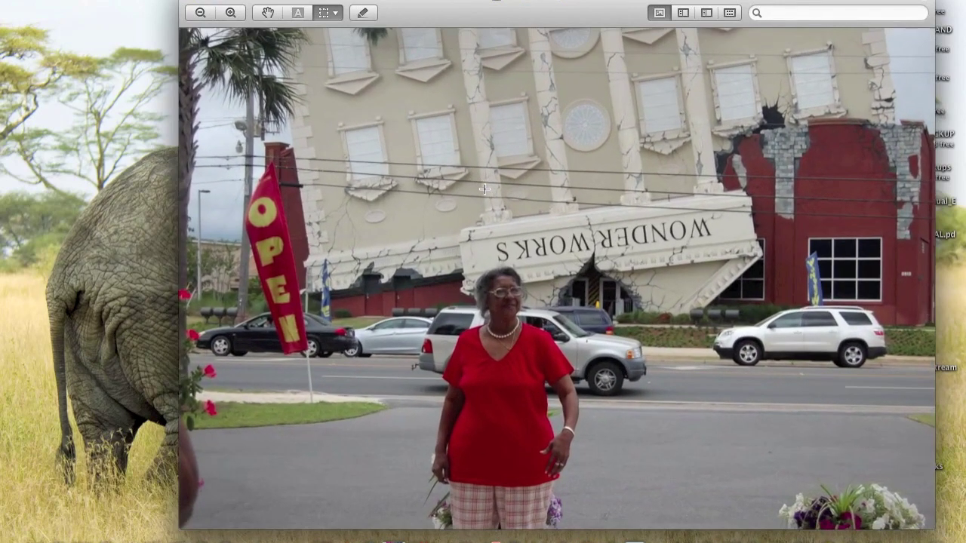
Rotate the photo counter-clockwise three times, then move the window further right
key("super+l")
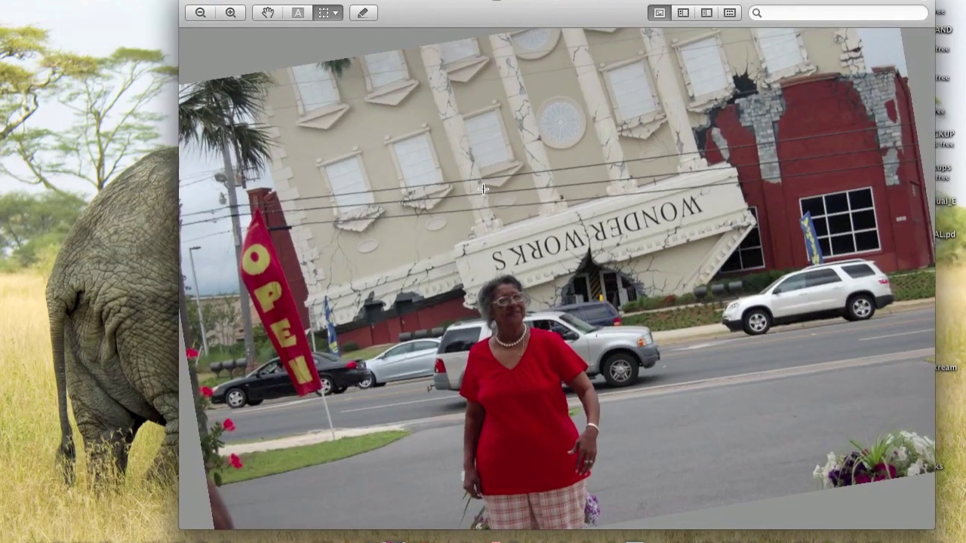
key("super+l")
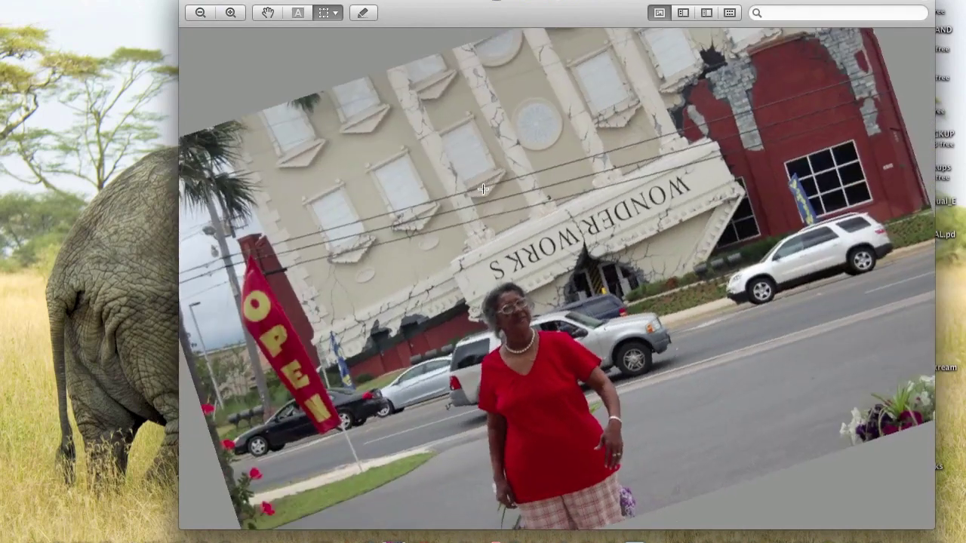
key("super+l")
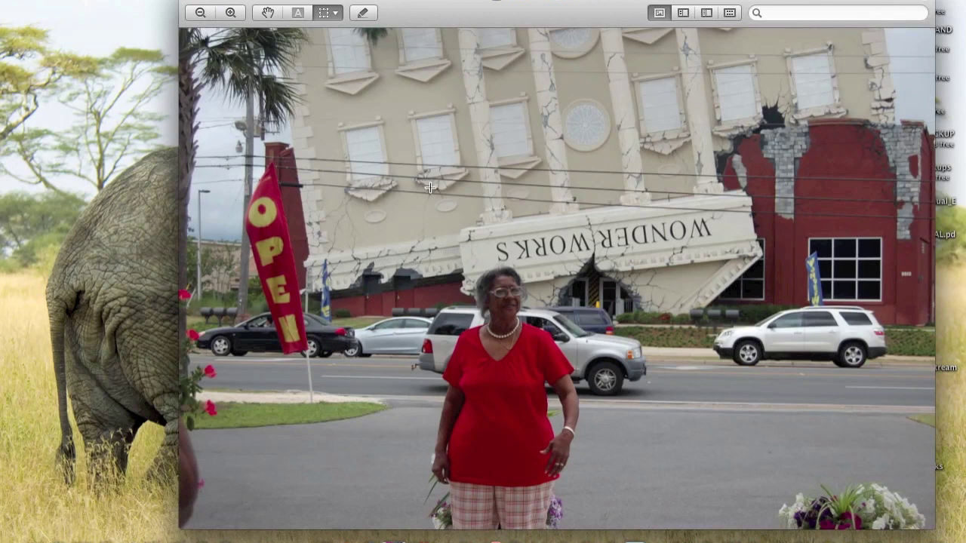
left_click_drag(392, 12, 504, 20)
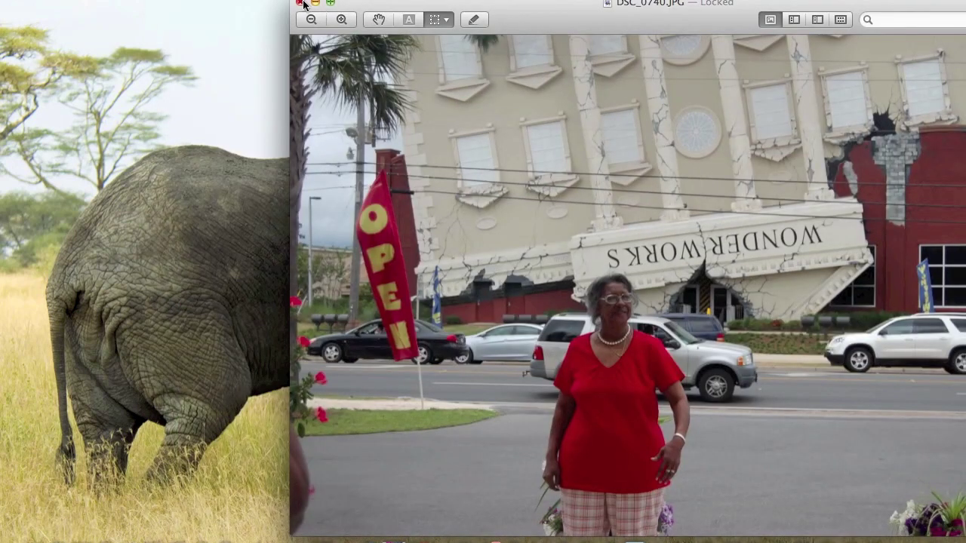
Close the DSC_0740.JPG Preview window and reveal the Dock on the elephant desktop
left_click(300, 4)
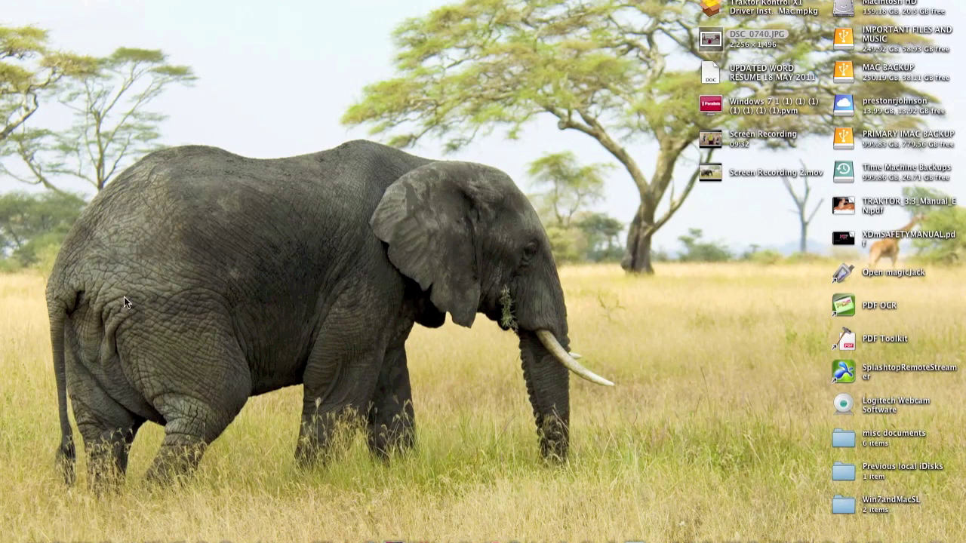
mouse_move(38, 538)
From Mission Control, switch to Desktop 2 and move the App Store window left
key("ctrl+Up")
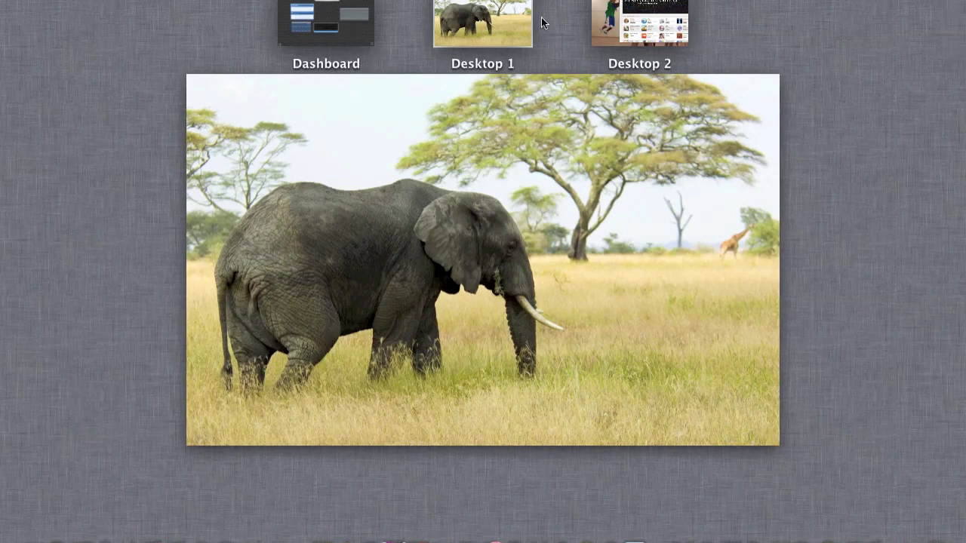
left_click(634, 20)
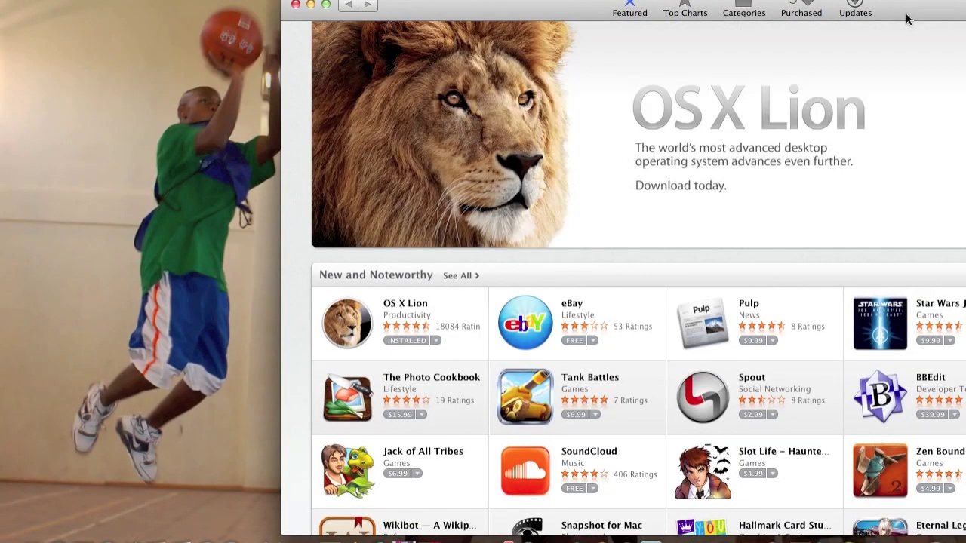
left_click(913, 10)
left_click_drag(914, 10, 674, 10)
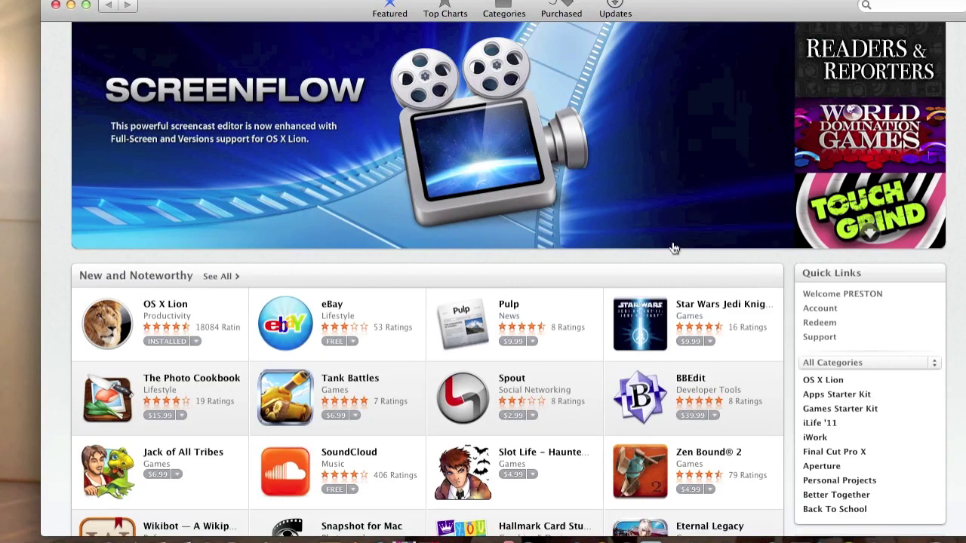
Add a new desktop space in Mission Control and switch to Desktop 3
key("ctrl+Up")
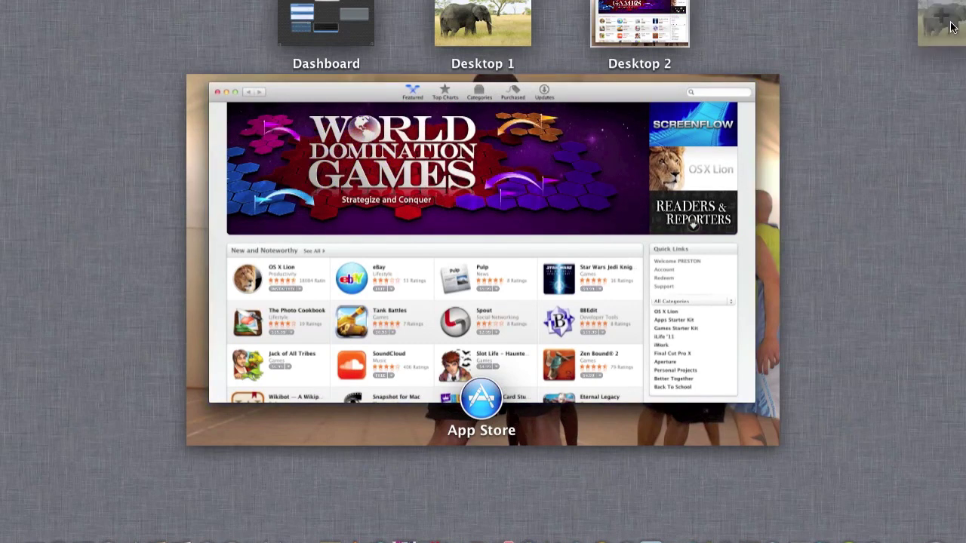
left_click(945, 21)
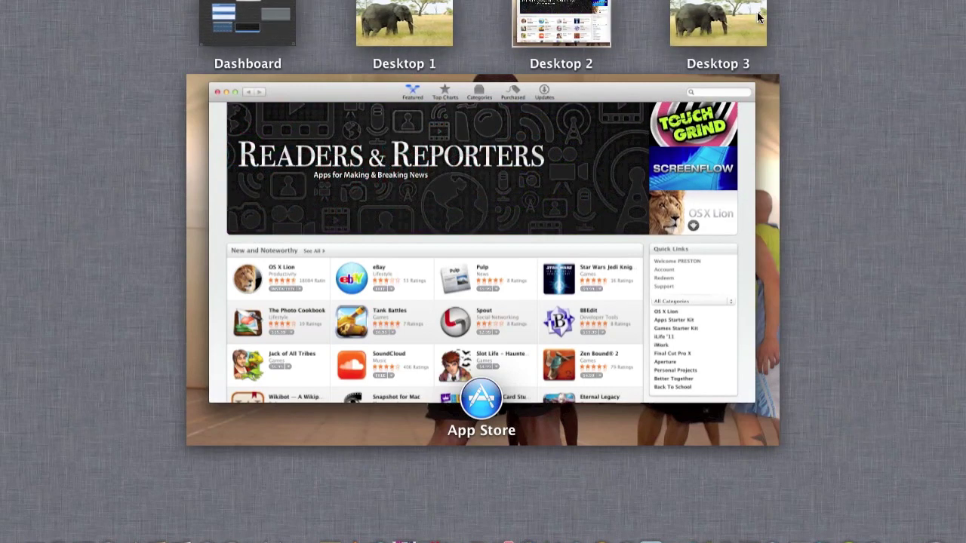
left_click(728, 23)
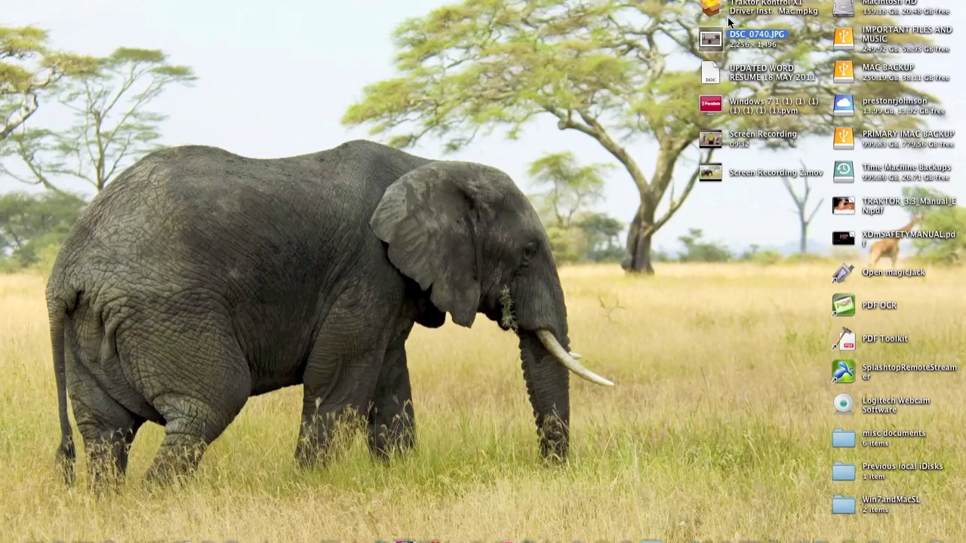
key("ctrl+Up")
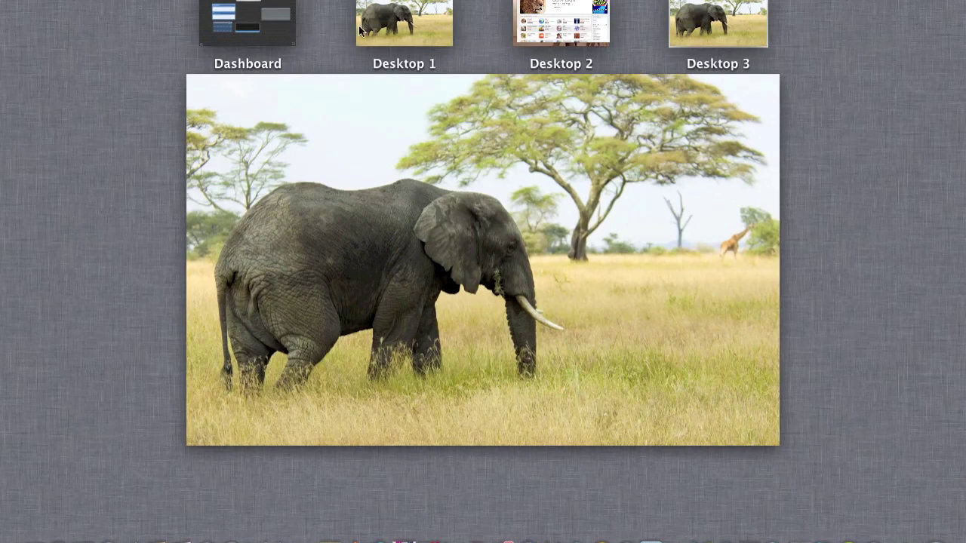
Switch back to Desktop 1 using its thumbnail in the Spaces bar
left_click(418, 21)
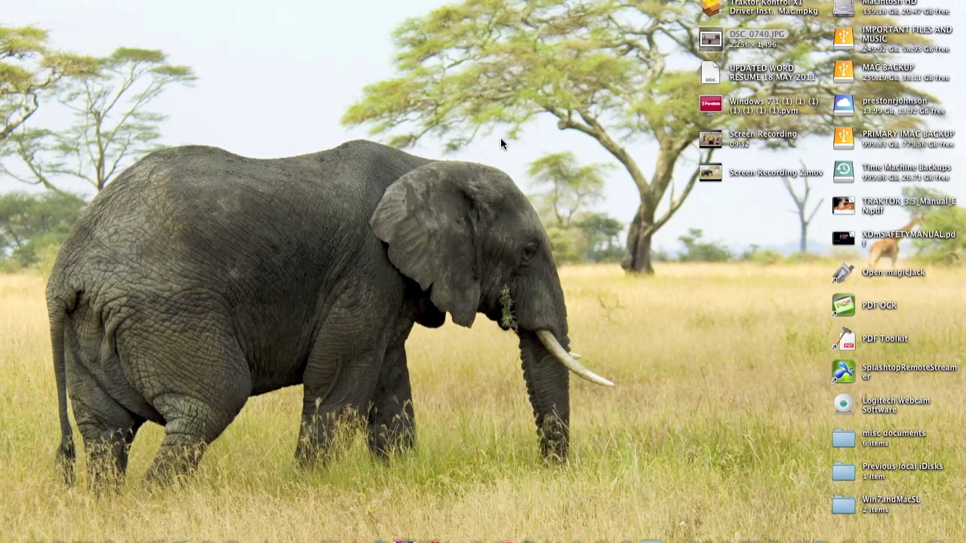
Open Launchpad with F4 and swipe back and forth through its application pages
key("F4")
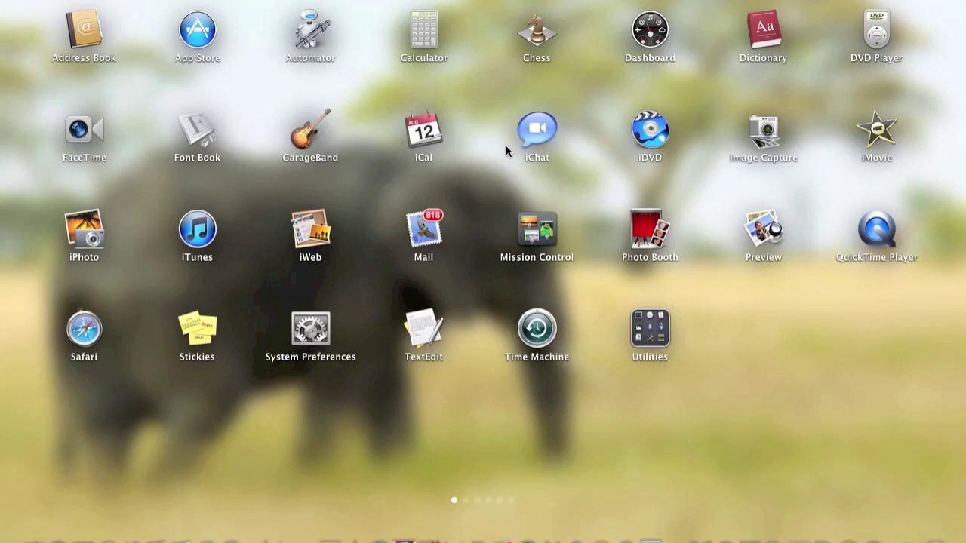
scroll(577, 198, "right", 10)
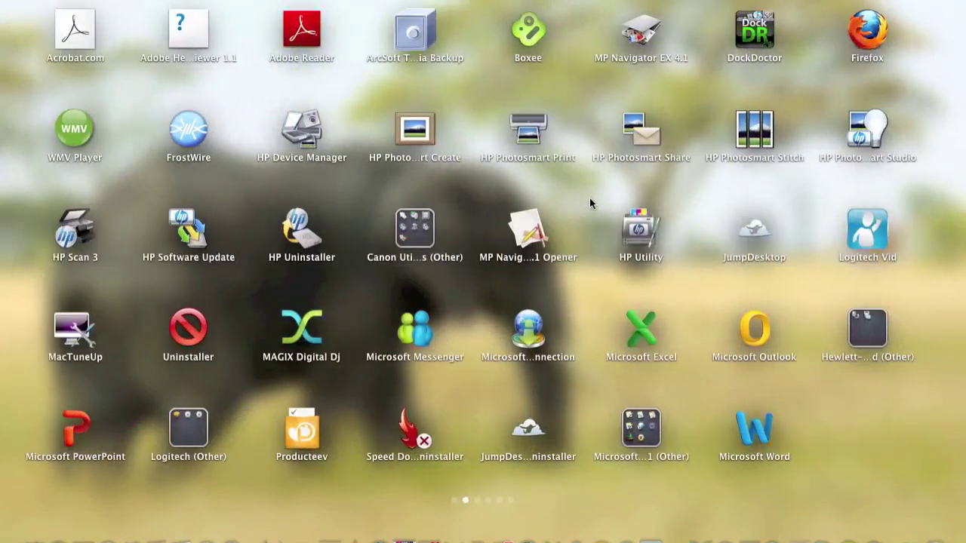
scroll(591, 200, "right", 6)
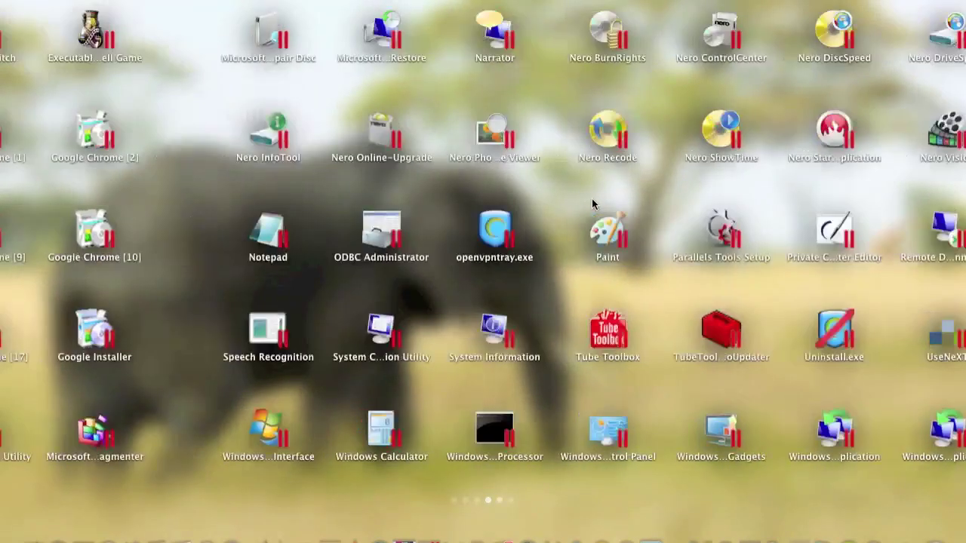
scroll(593, 201, "left", 6)
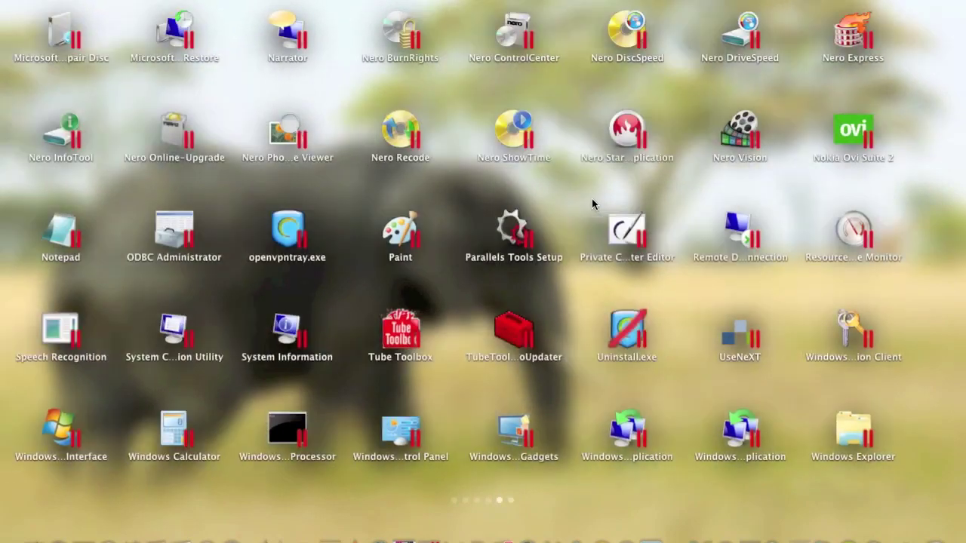
scroll(592, 202, "left", 6)
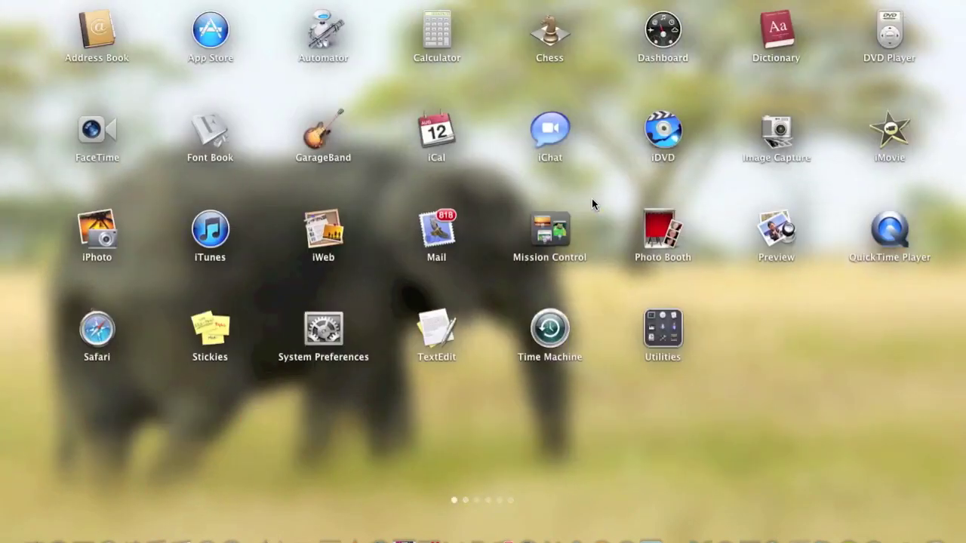
scroll(591, 202, "left", 2)
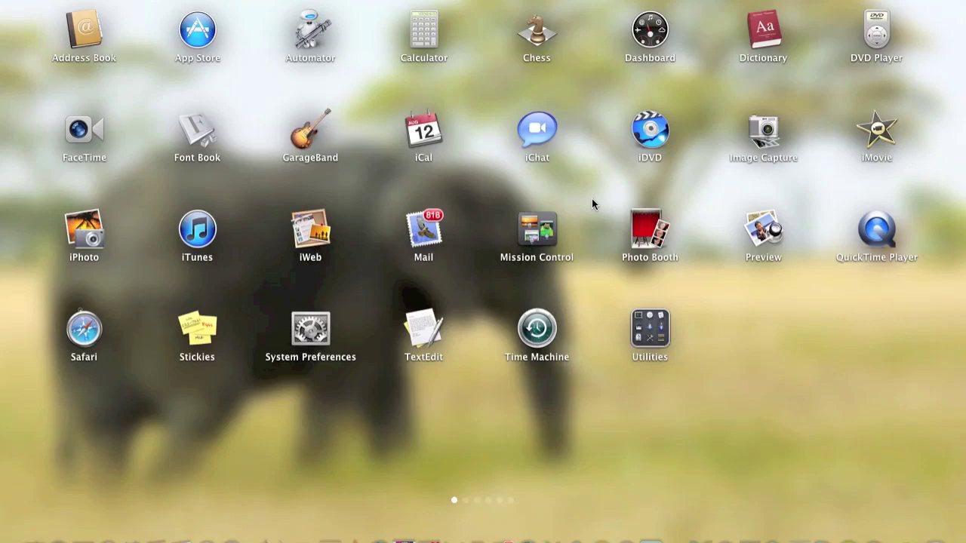
scroll(592, 203, "right", 5)
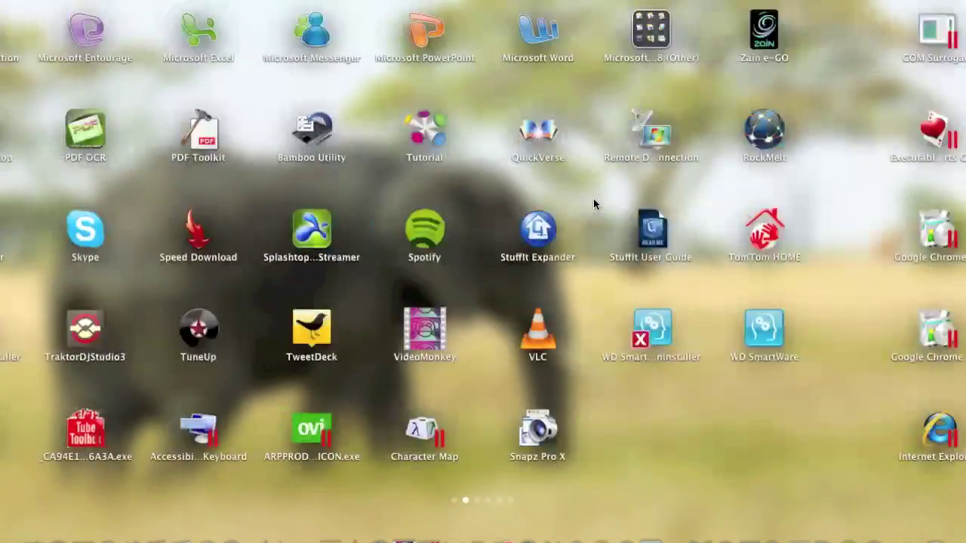
scroll(593, 198, "right", 5)
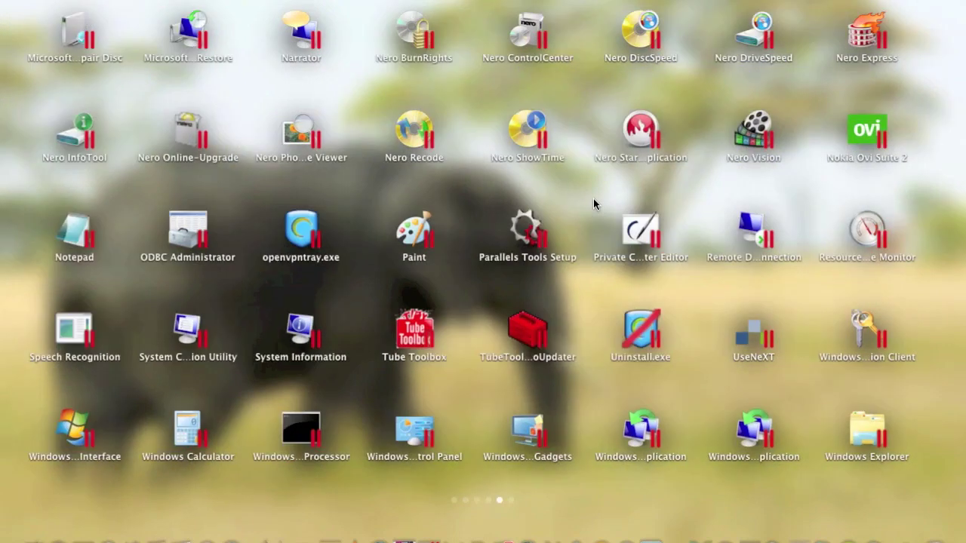
scroll(593, 198, "right", 3)
scroll(594, 198, "left", 5)
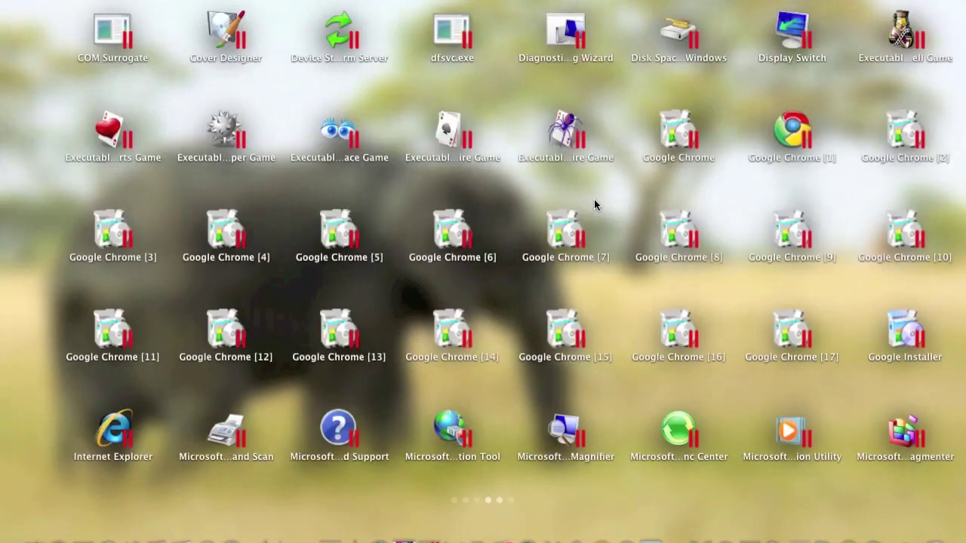
scroll(593, 199, "left", 4)
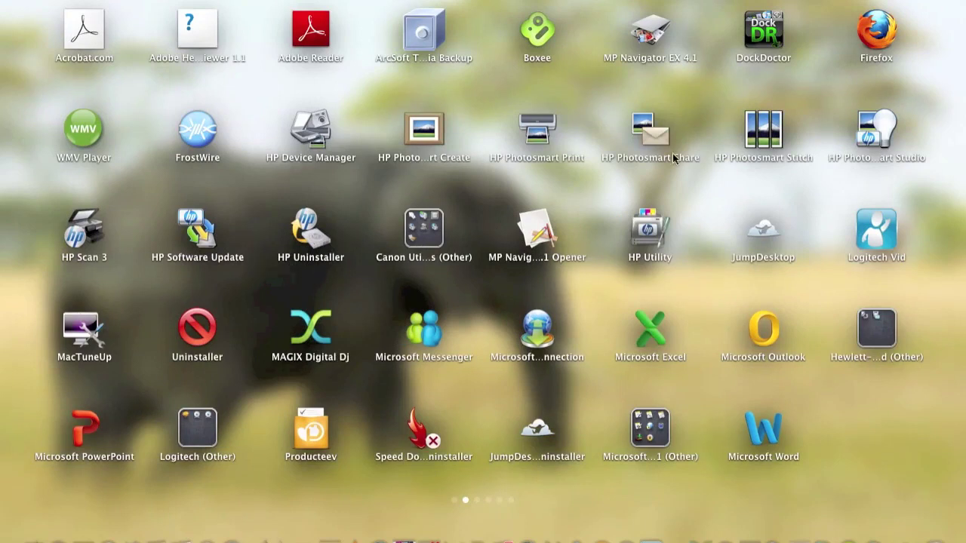
Leave Launchpad, select DSC_0740.JPG on the desktop, and bring it up in Preview
left_click(556, 237)
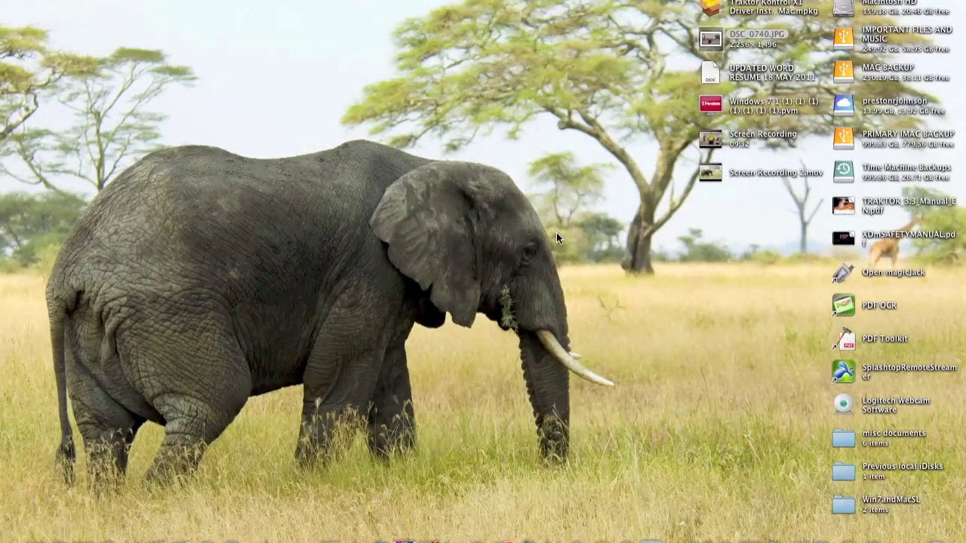
mouse_move(60, 539)
left_click(712, 41)
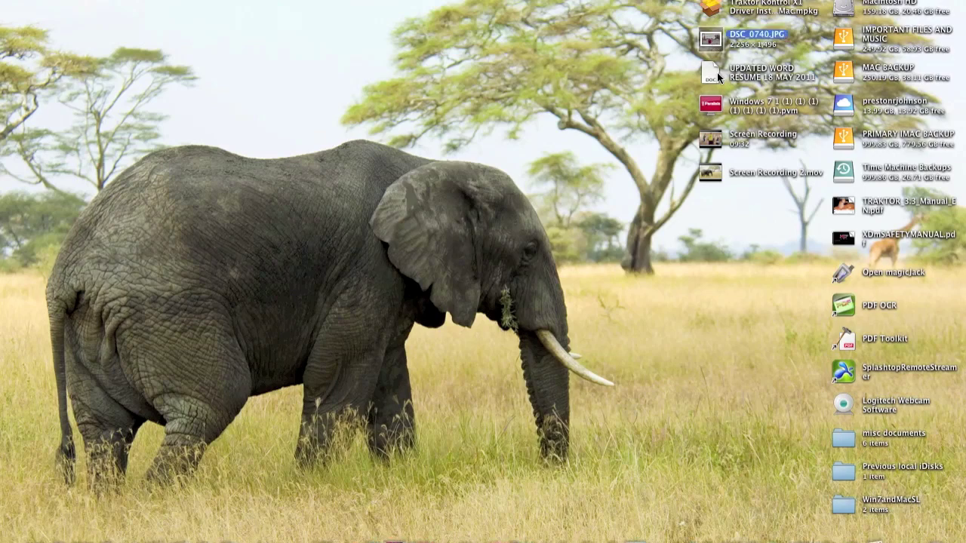
mouse_move(875, 529)
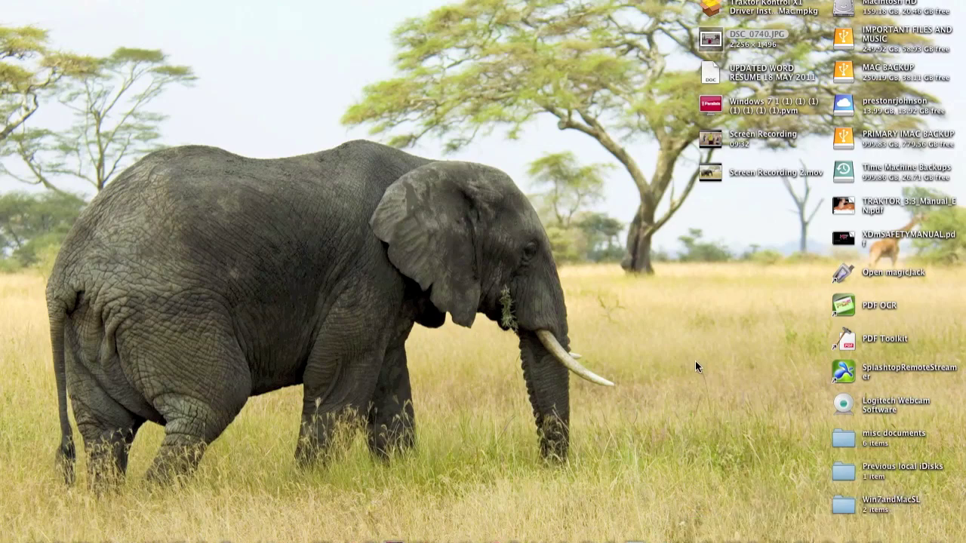
left_click(720, 96)
double_click(708, 34)
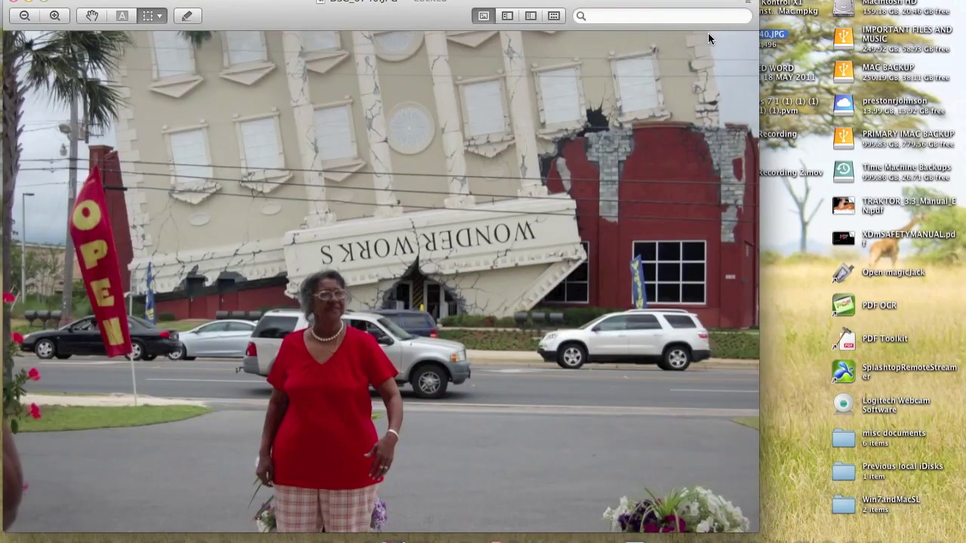
double_click(629, 7)
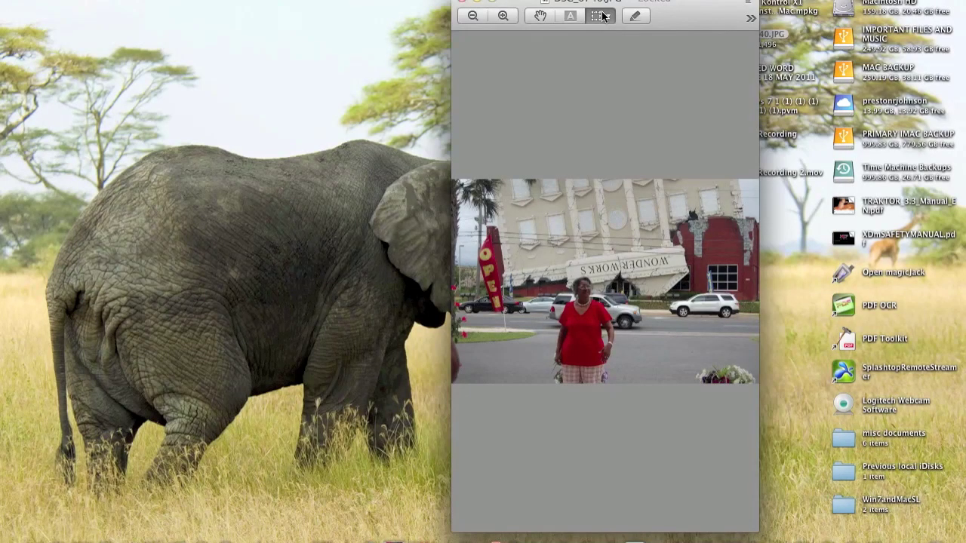
left_click(494, 4)
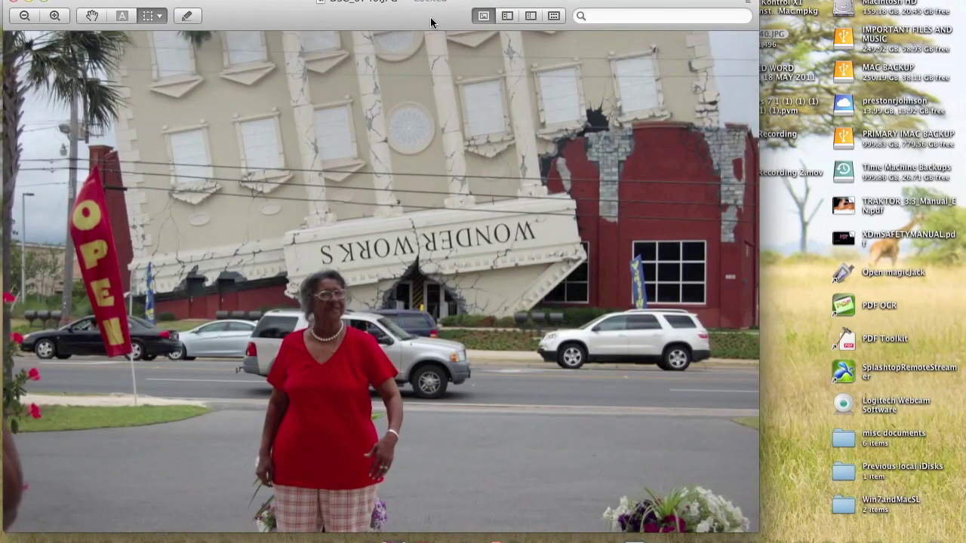
double_click(449, 19)
left_click_drag(448, 19, 534, 7)
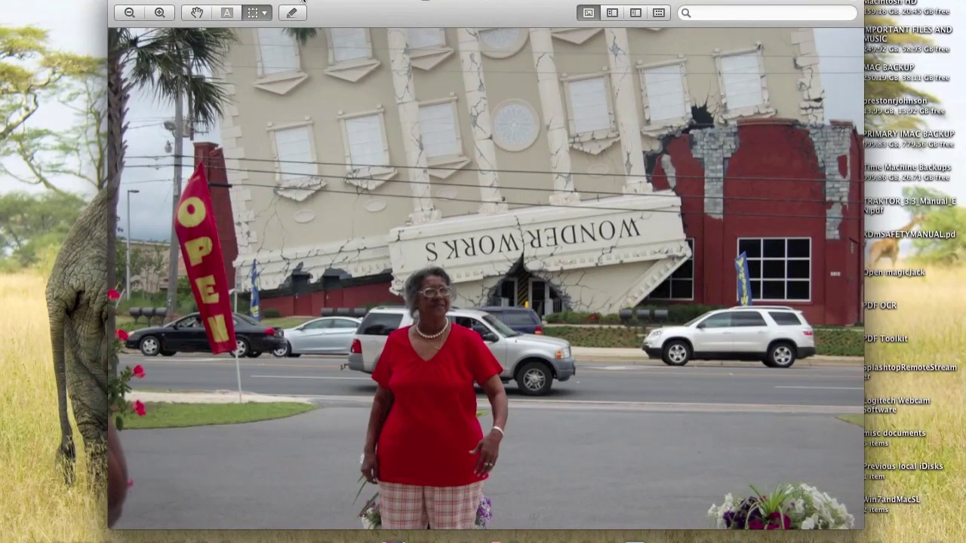
left_click_drag(303, 1, 520, 31)
left_click(330, 30)
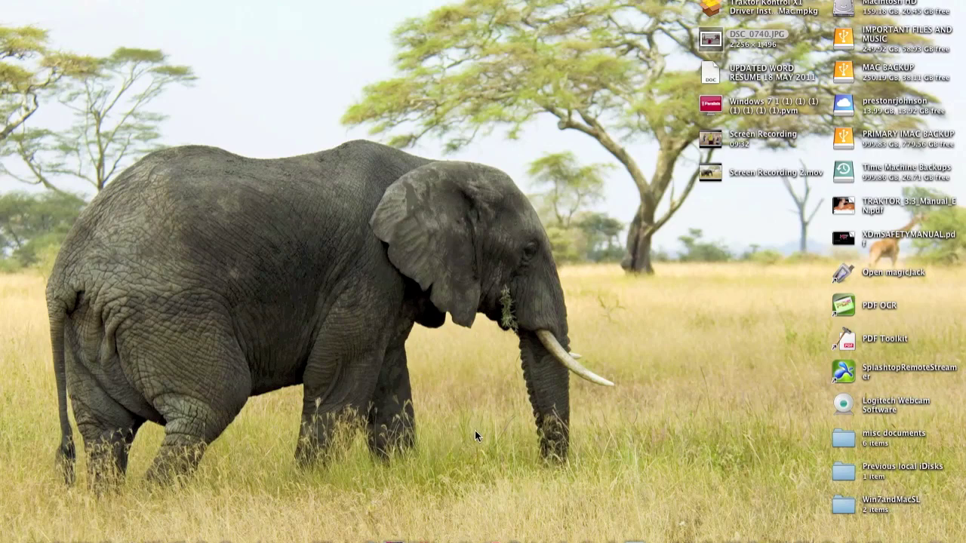
Bring Mail forward from the Dock and move its window lower on screen
mouse_move(491, 539)
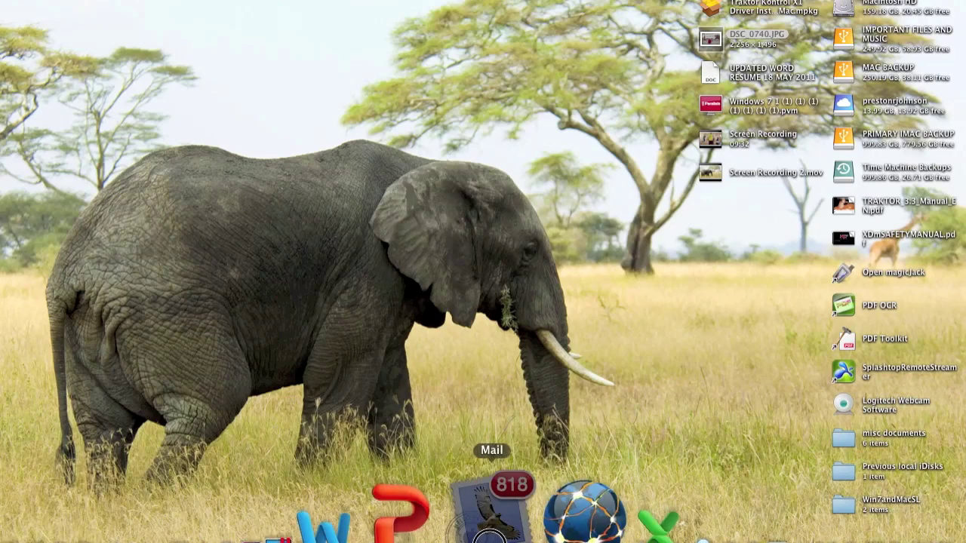
left_click(513, 506)
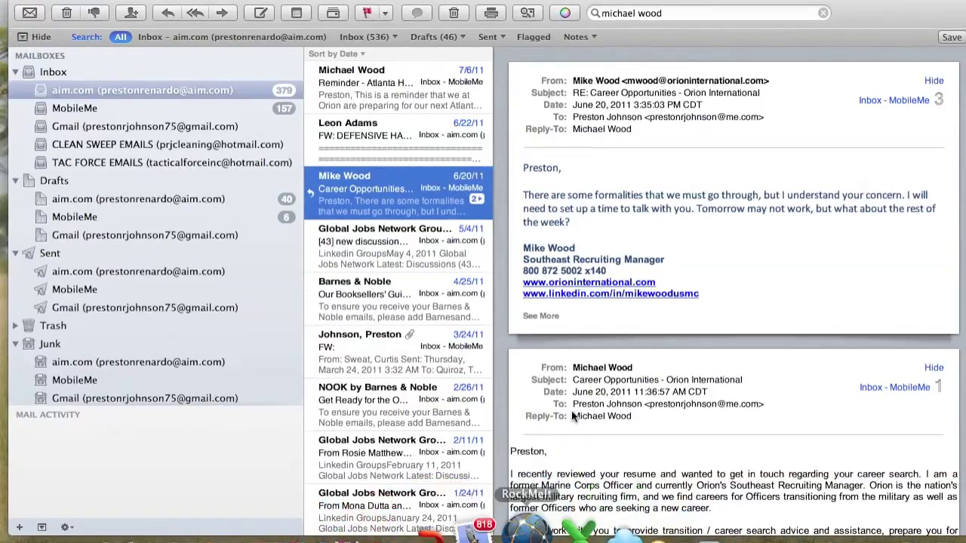
left_click_drag(629, 2, 618, 76)
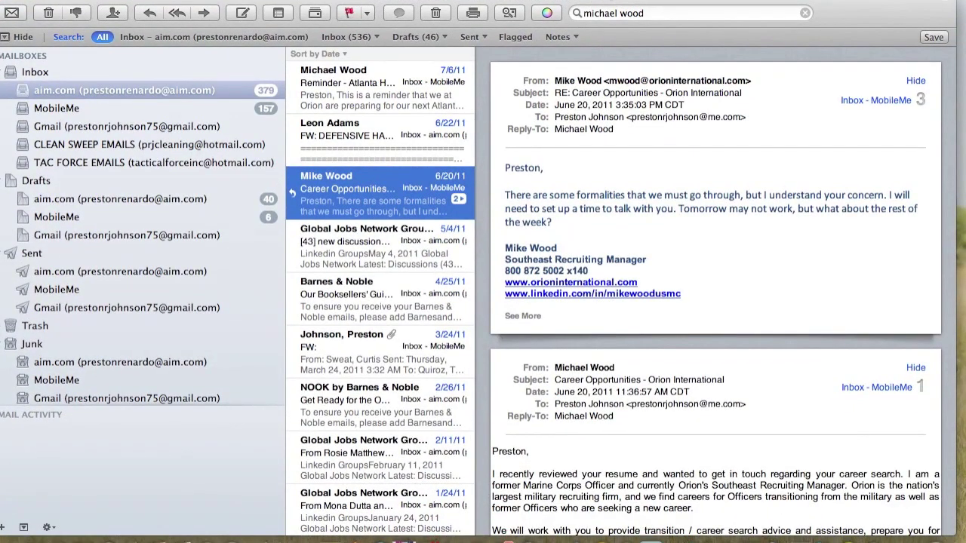
Scroll through the Career Opportunities – Orion International conversation and start a reply
mouse_move(679, 156)
scroll(916, 218, "down", 3)
scroll(916, 218, "down", 2)
scroll(915, 219, "up", 5)
scroll(800, 265, "down", 5)
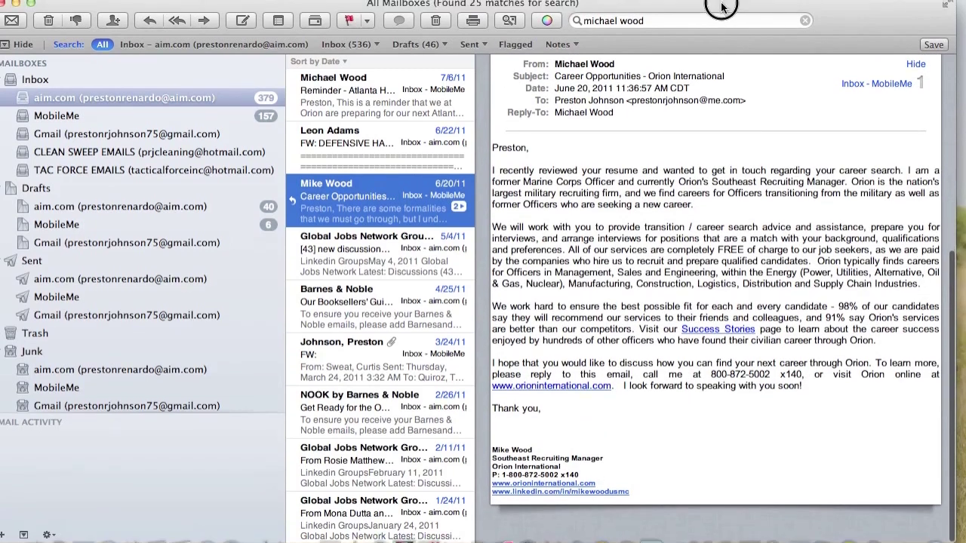
mouse_move(685, 143)
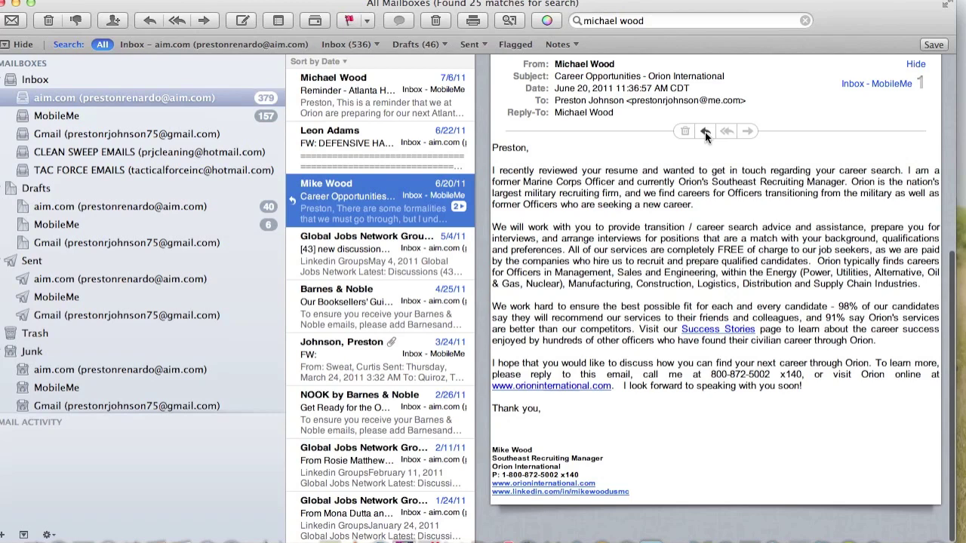
left_click(706, 133)
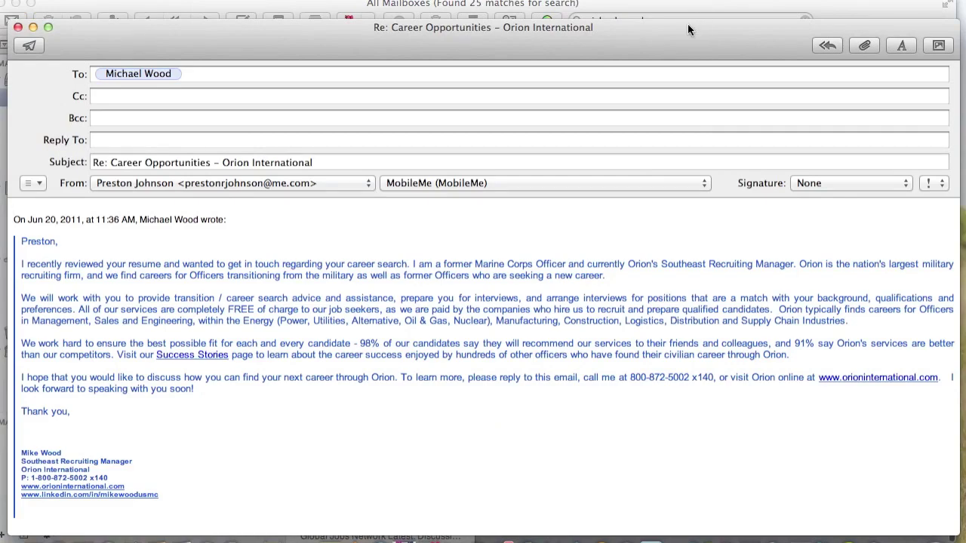
Move the reply window down and bring the main Mail window back in front
left_click_drag(687, 28, 694, 175)
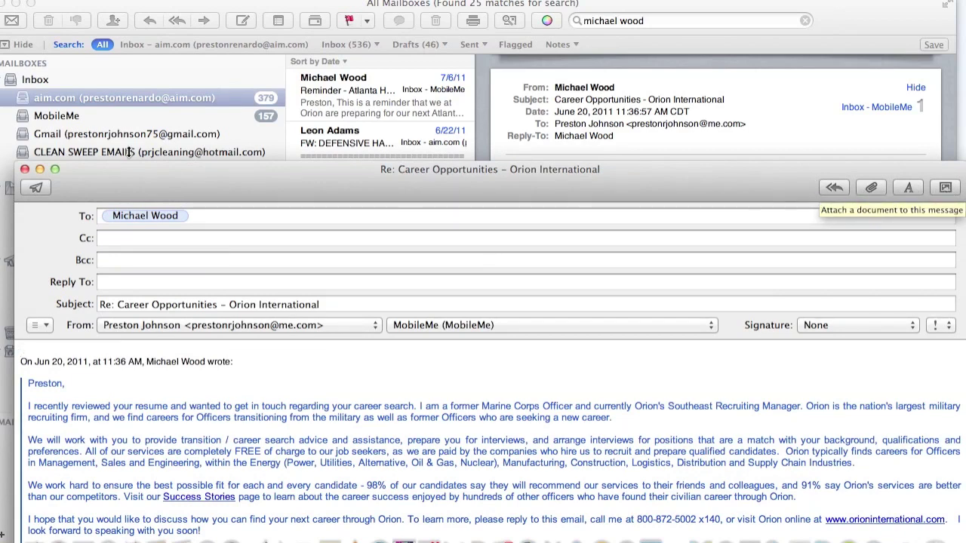
left_click(61, 157)
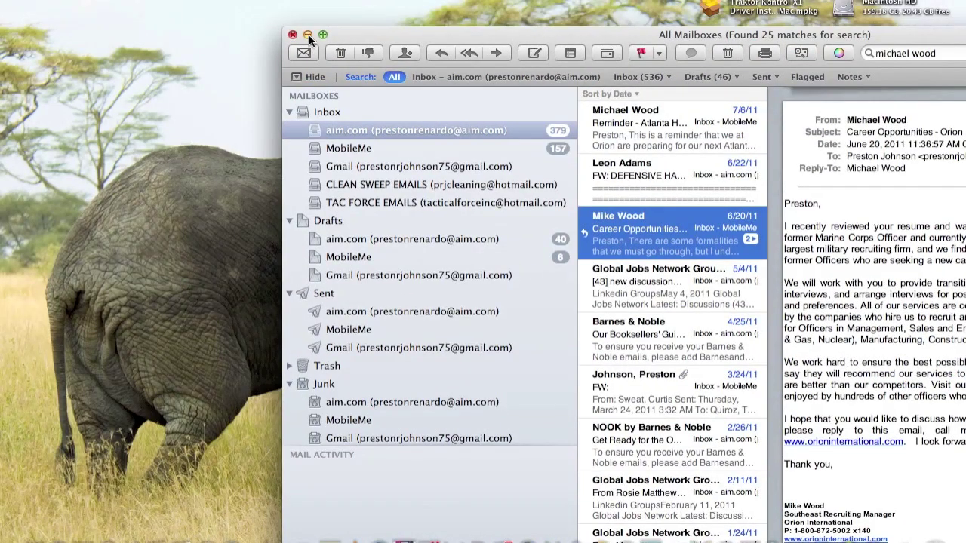
Hide Mail with its top-left window button, revealing the Finder desktop icons
left_click(199, 17)
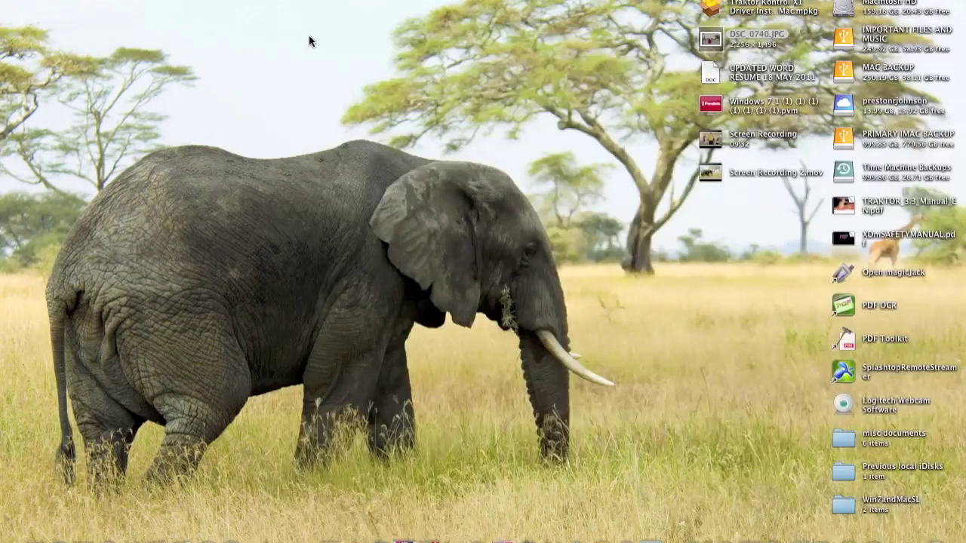